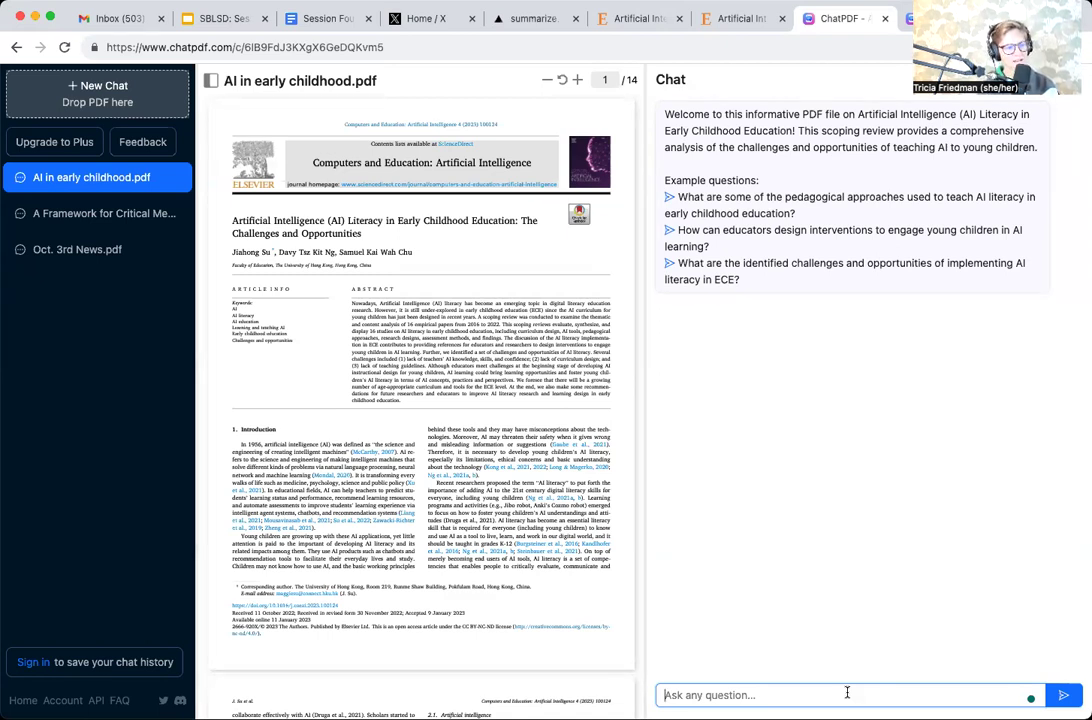
Ask 'Point me to the critical arguments in this paper please provide page numbers' and review the six-argument reply.
{"action": "type", "text": "Point"}
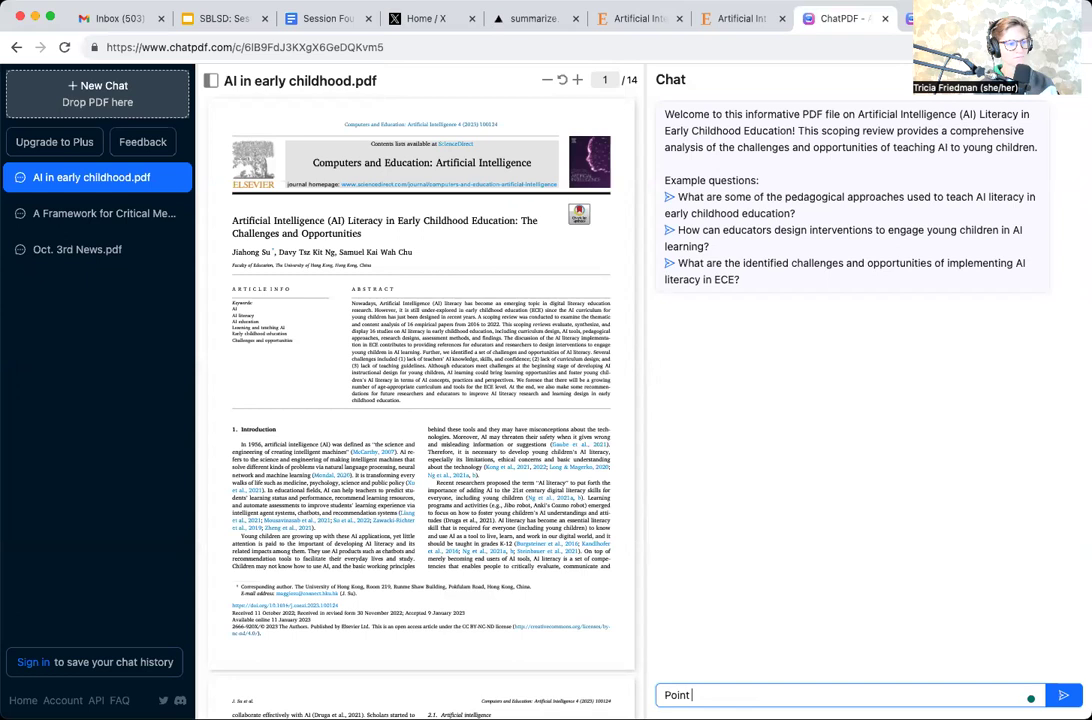
{"action": "type", "text": " me to the"}
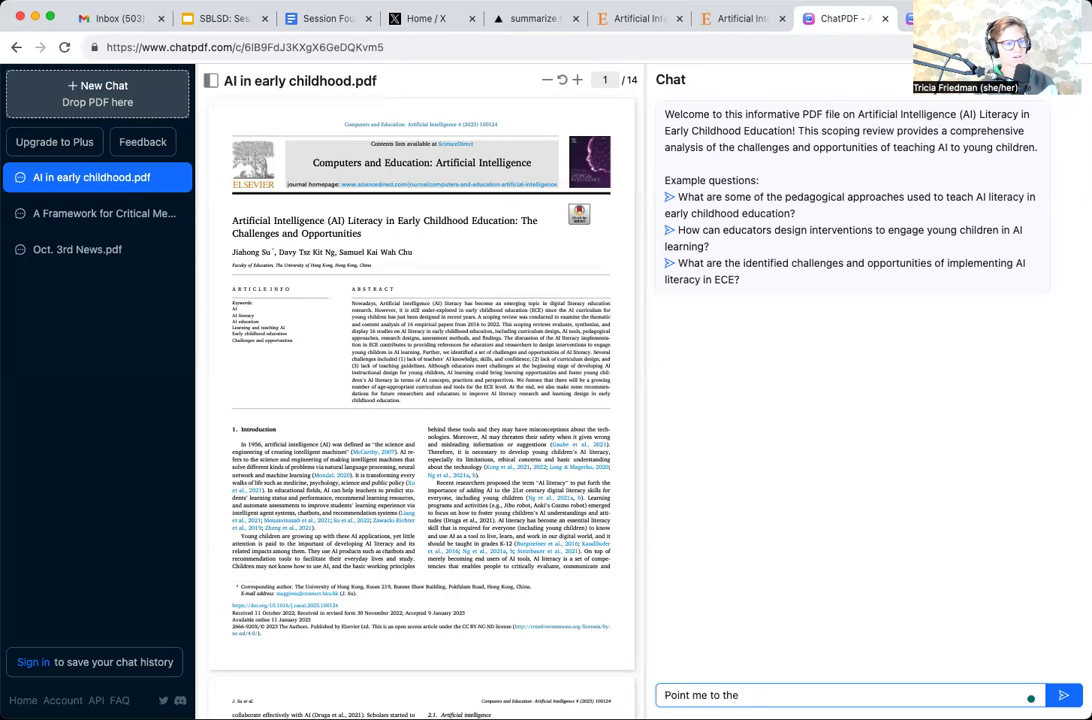
{"action": "type", "text": " critical argu"}
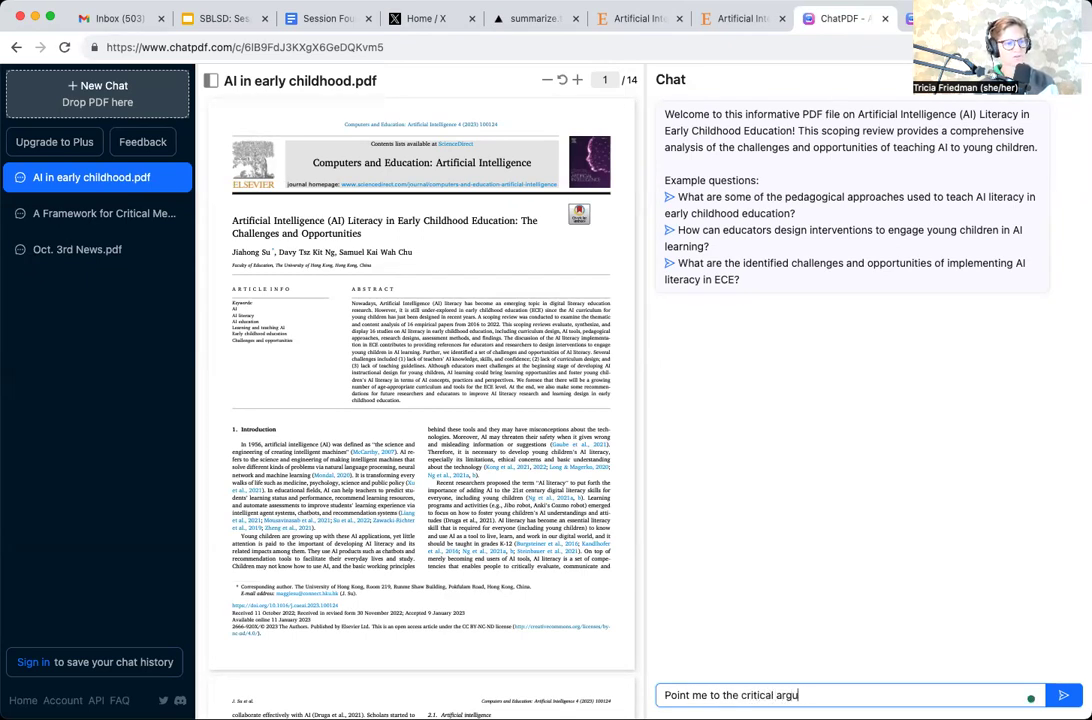
{"action": "type", "text": "ments in this paper"}
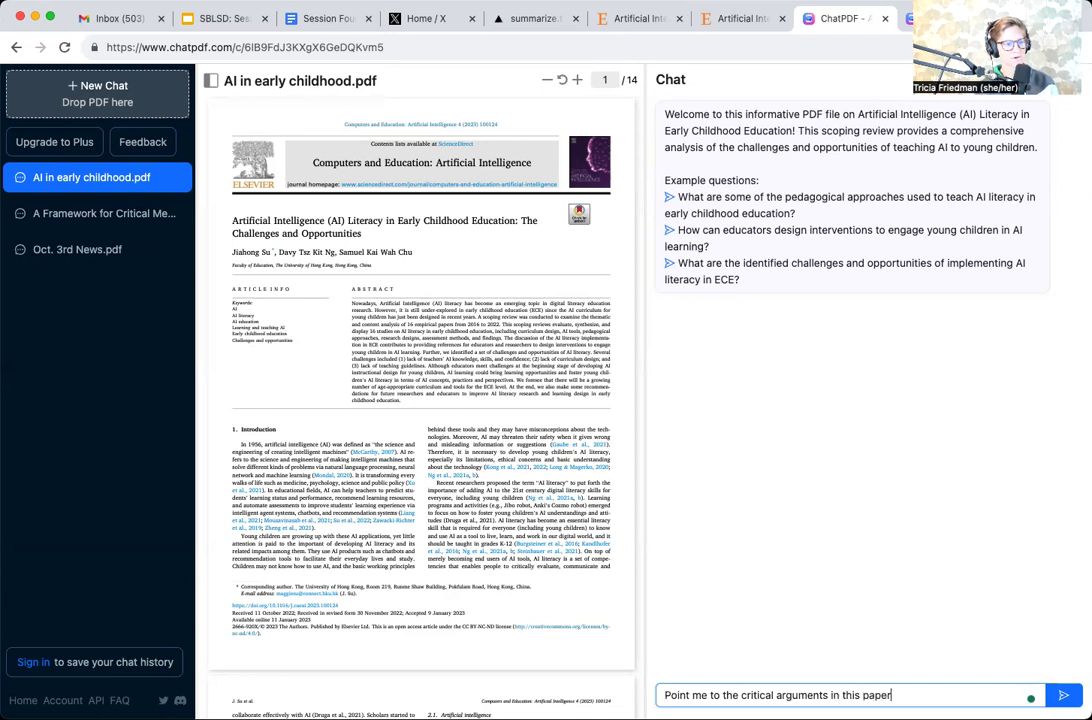
{"action": "type", "text": " please provided"}
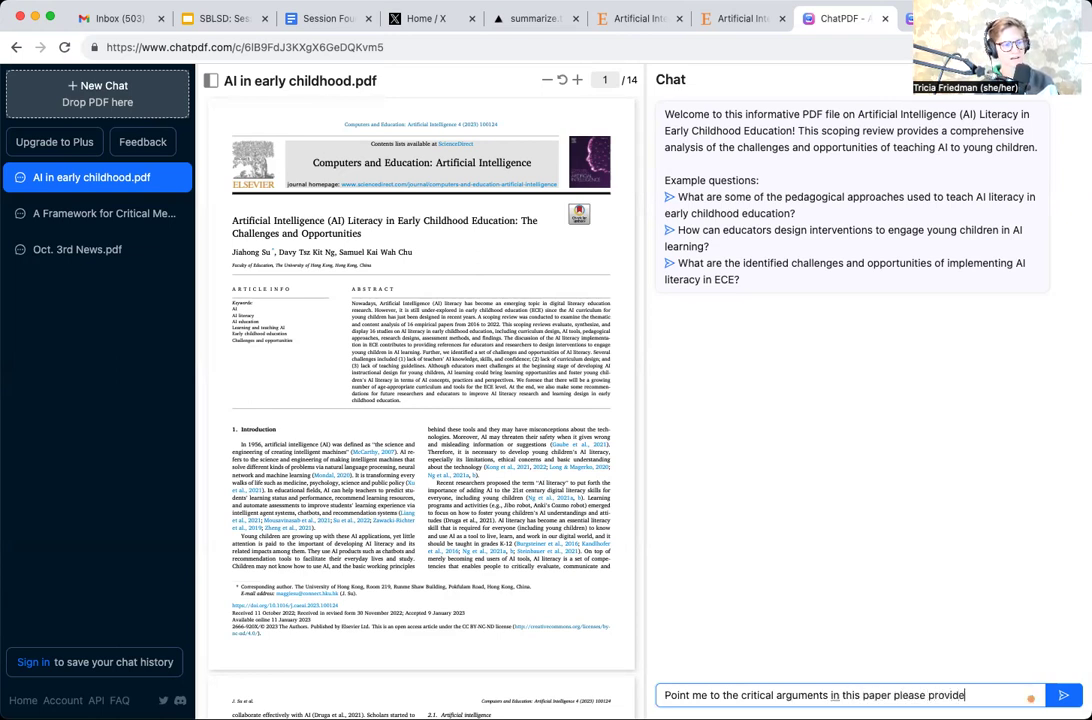
{"action": "key", "text": "BackSpace"}
{"action": "key", "text": "BackSpace"}
{"action": "type", "text": "page numbers"}
{"action": "key", "text": "Return"}
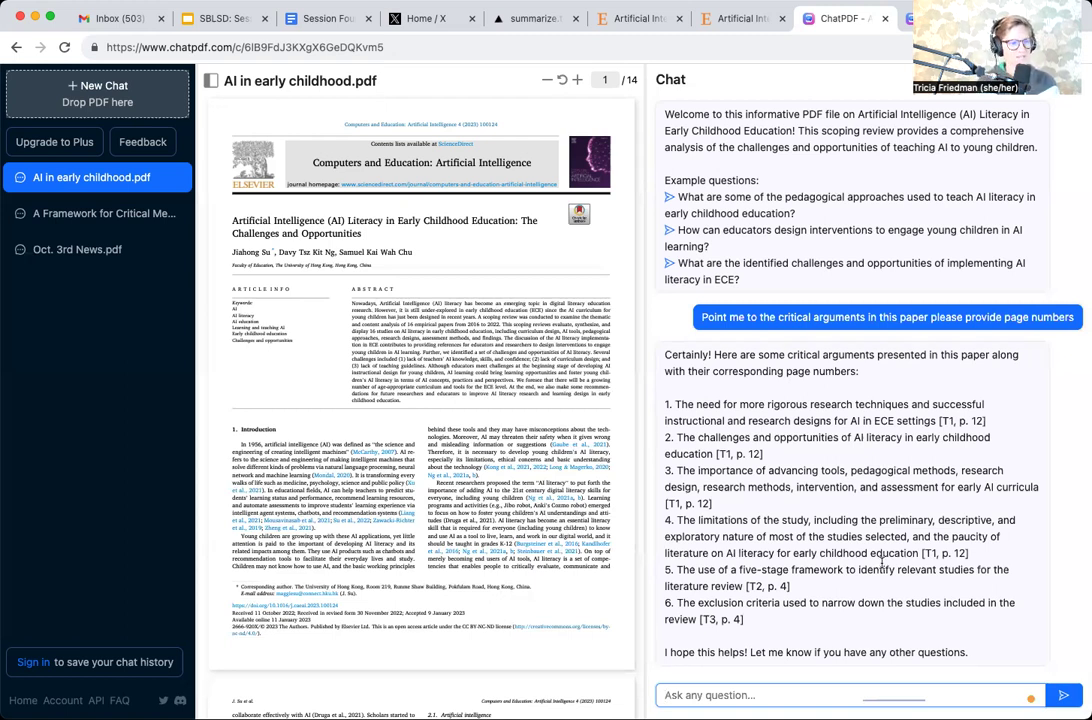
{"action": "scroll", "coordinate": [882, 565], "scroll_direction": "down", "scroll_amount": 1}
{"action": "scroll", "coordinate": [882, 565], "scroll_direction": "up", "scroll_amount": 1}
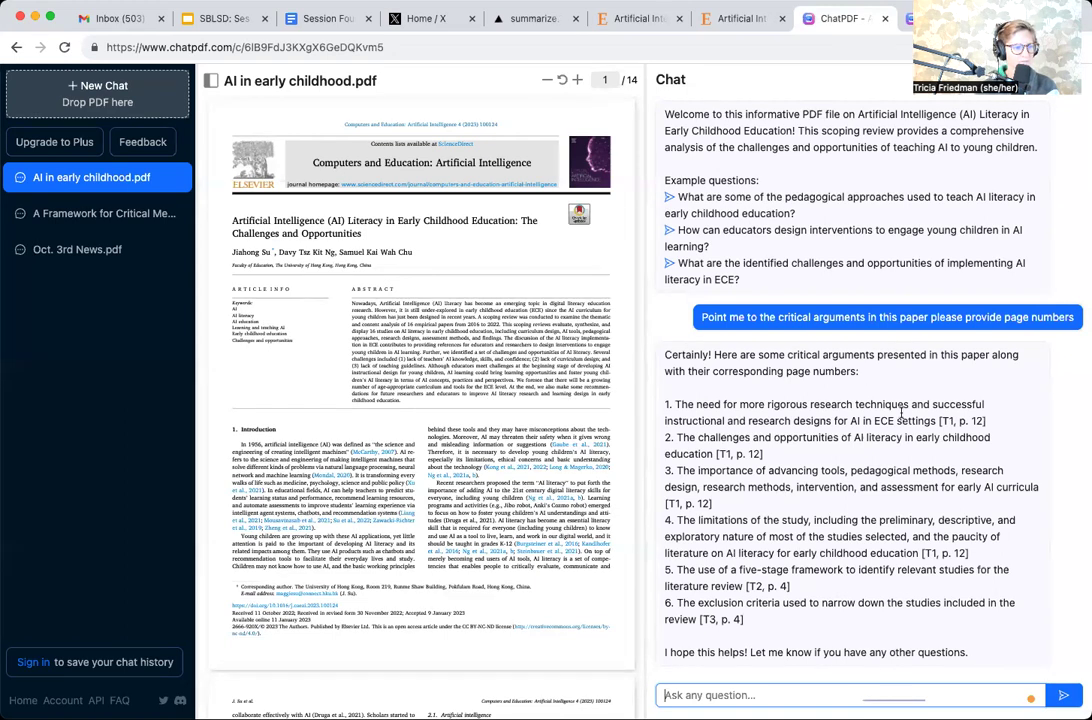
Ask 'Tell me more about the methodology used in this research paper' to get the five-stage scoping review explained.
{"action": "type", "text": "Tell"}
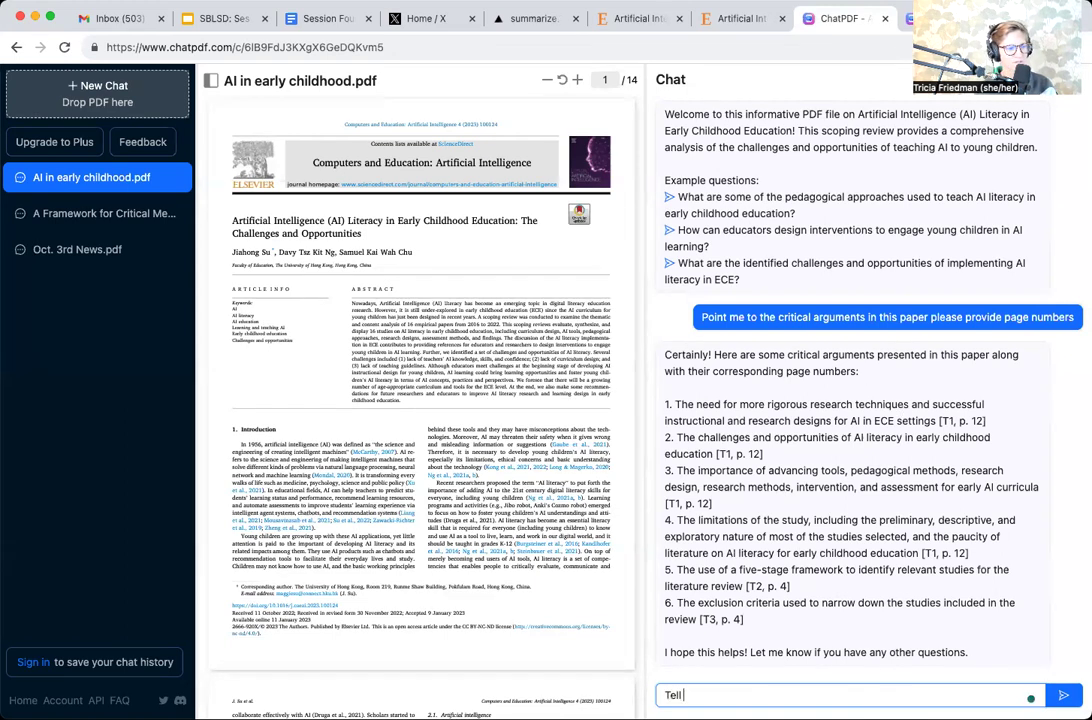
{"action": "type", "text": " me more about the "}
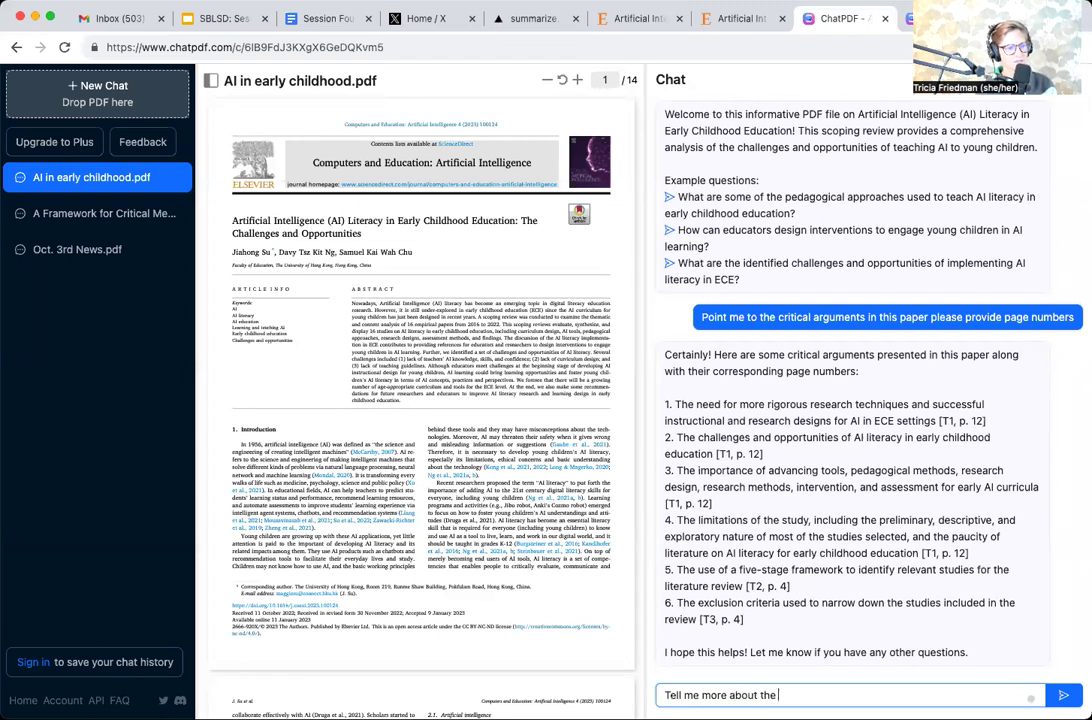
{"action": "type", "text": "methodology "}
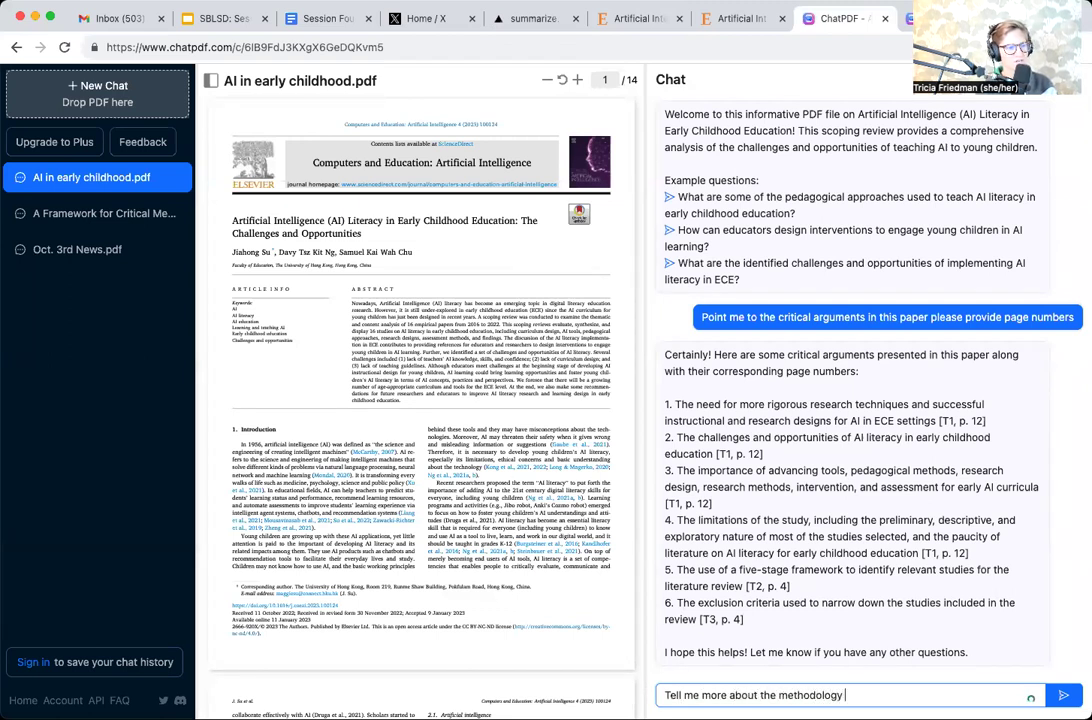
{"action": "type", "text": "used in this research paper"}
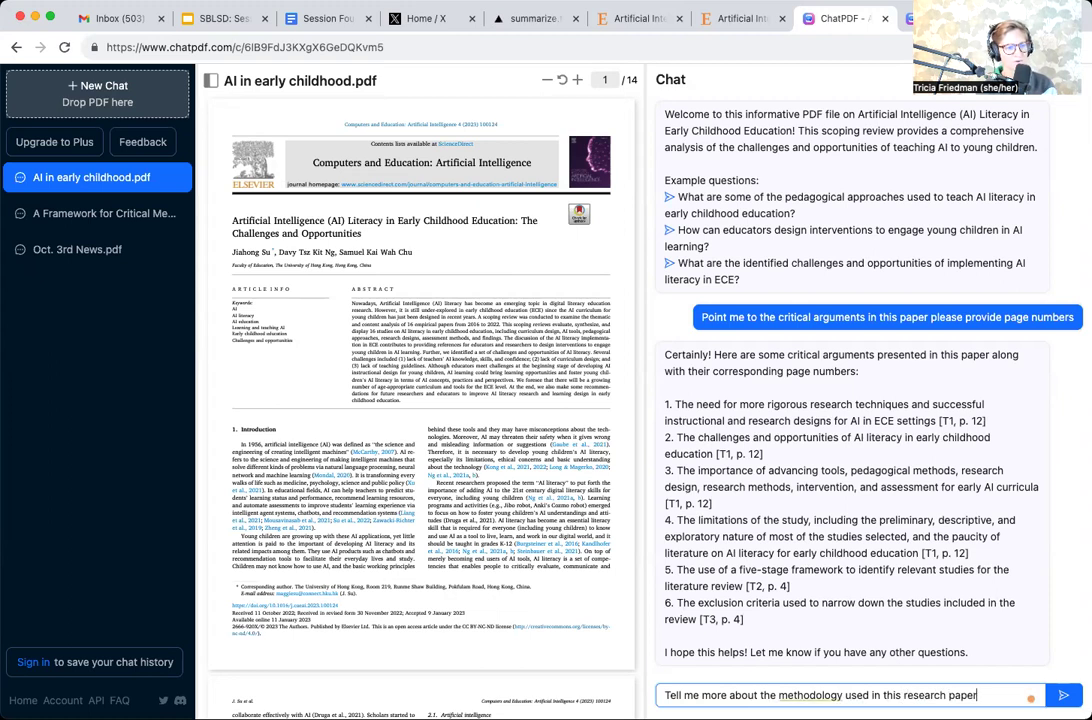
{"action": "key", "text": "Return"}
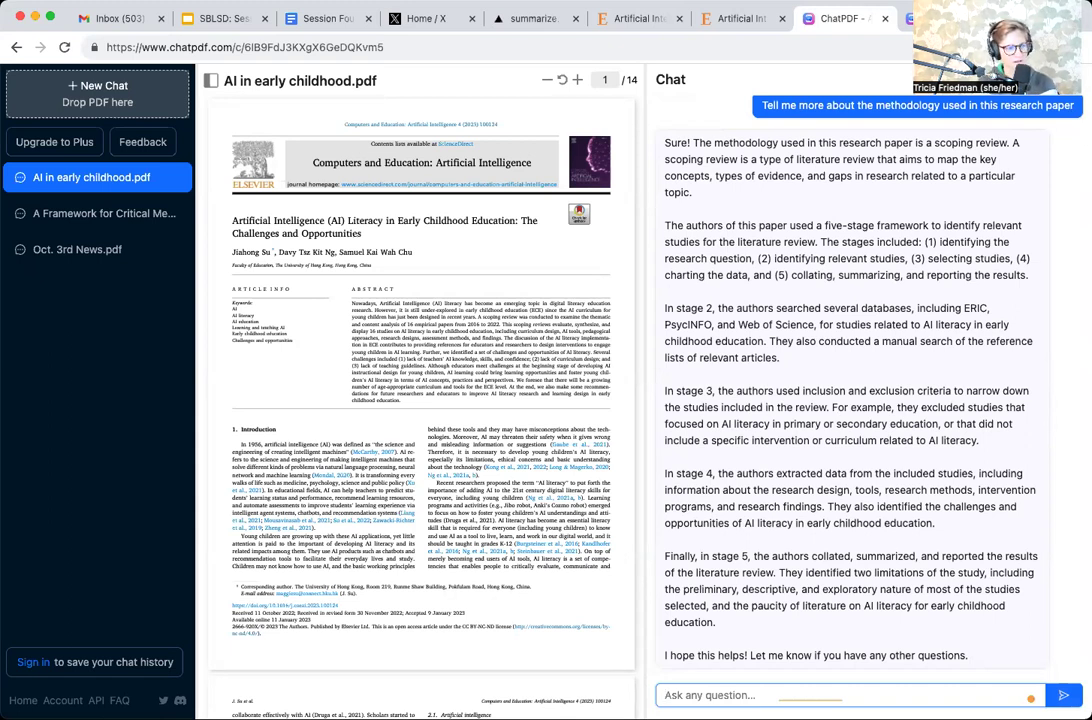
Ask 'Tell me three key things a K12 educator can learn from this paper' in the chat.
{"action": "type", "text": "Tell me three key things ar"}
{"action": "key", "text": "BackSpace"}
{"action": "type", "text": "K12 educator can learn wi"}
{"action": "key", "text": "BackSpace"}
{"action": "key", "text": "BackSpace"}
{"action": "type", "text": "from this paper"}
{"action": "key", "text": "Return"}
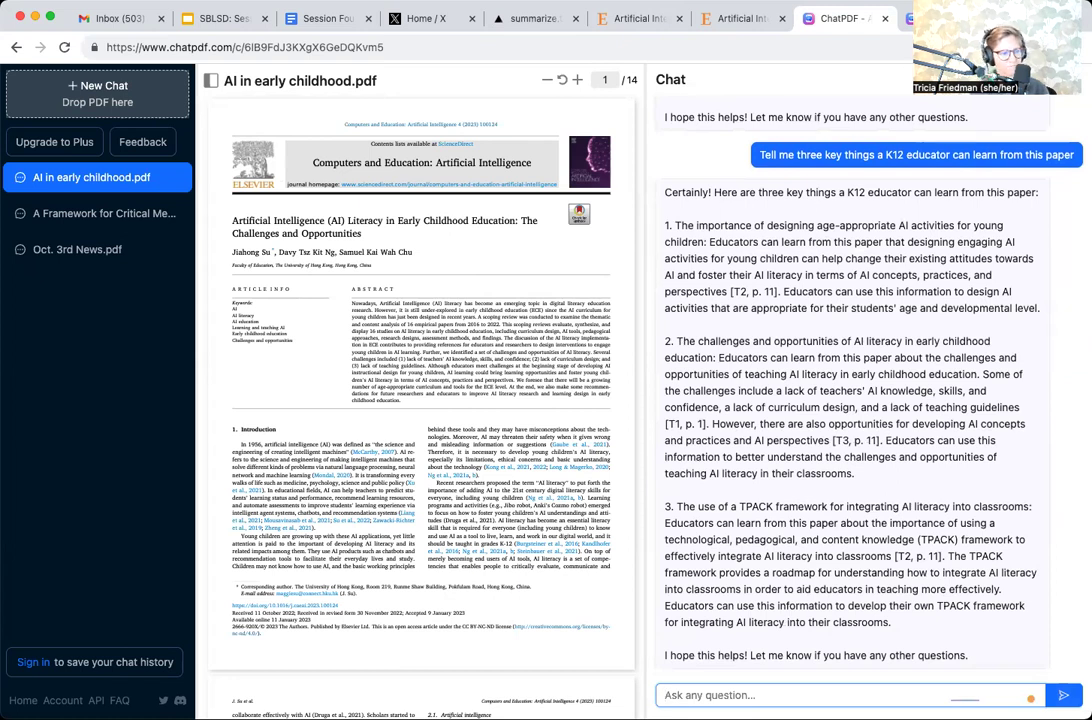
Ask 'What are five debatable questions asked in this paper?' to get questions cited to pages 12, 1 and 11.
{"action": "type", "text": "What"}
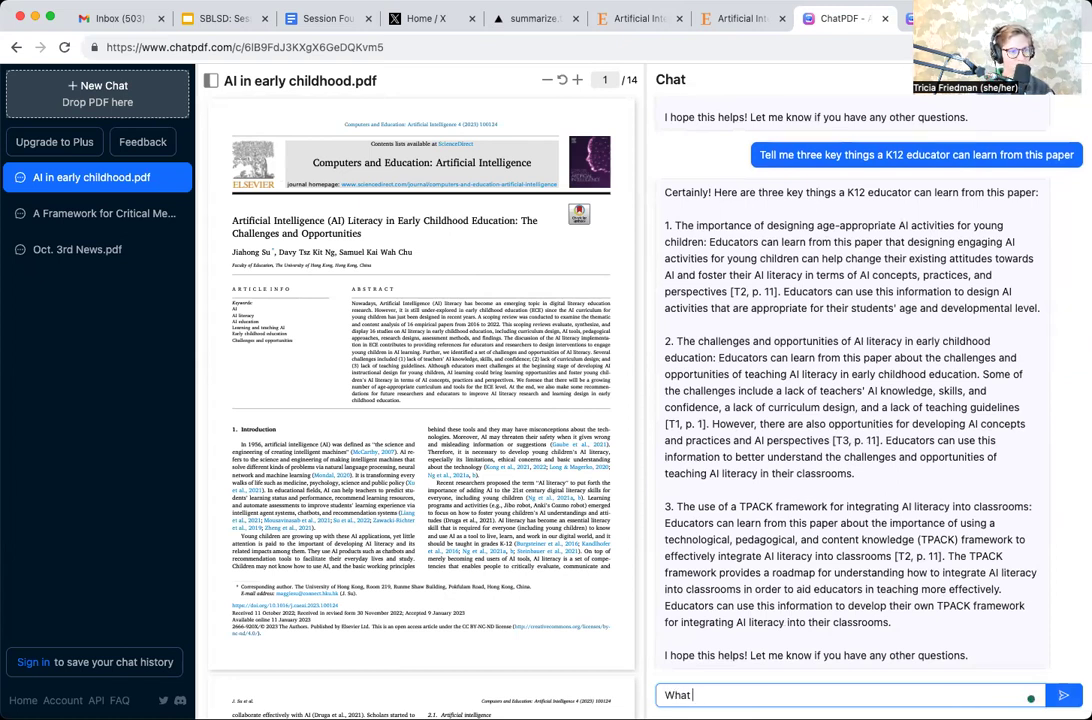
{"action": "type", "text": " rar"}
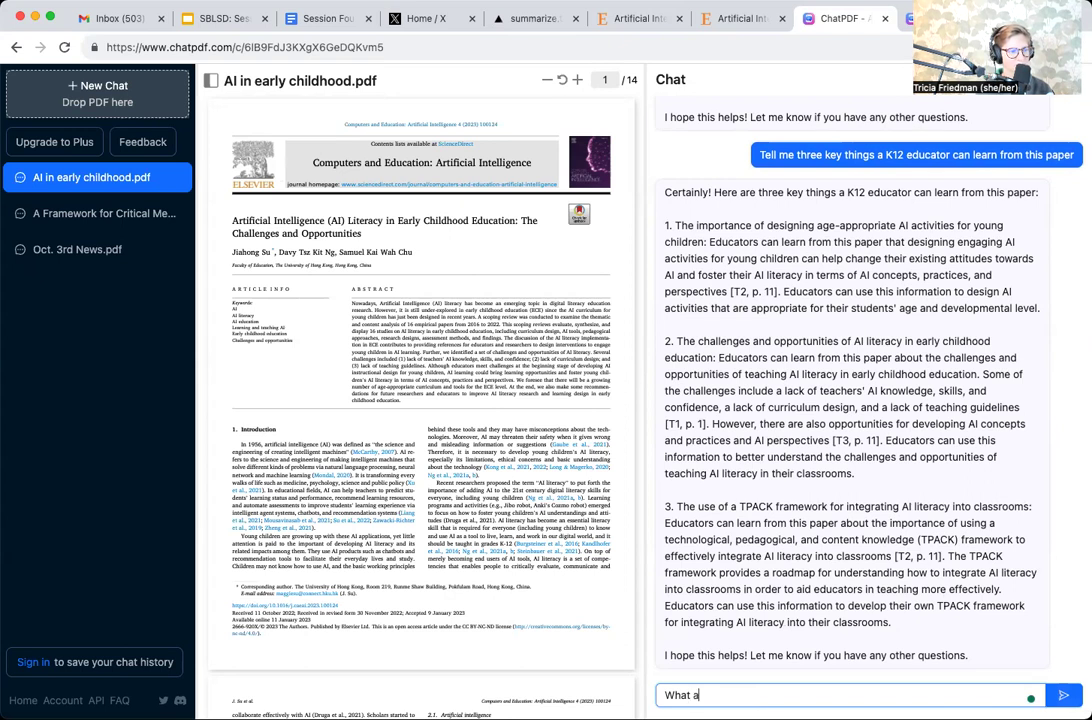
{"action": "type", "text": "re five debat"}
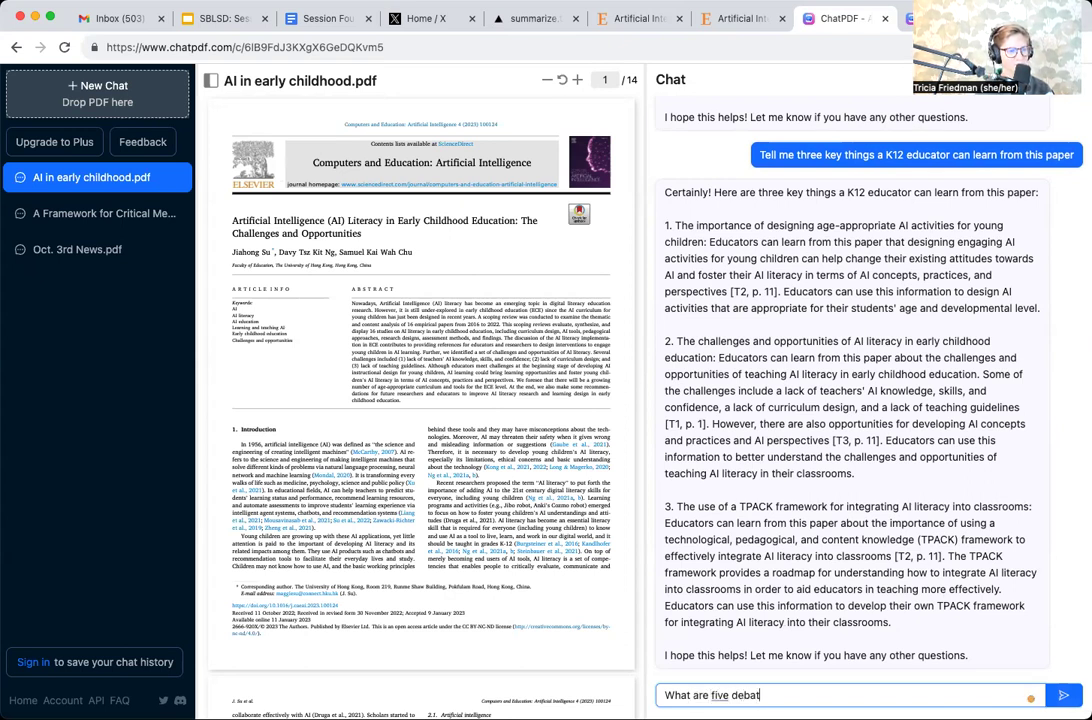
{"action": "type", "text": "able questio"}
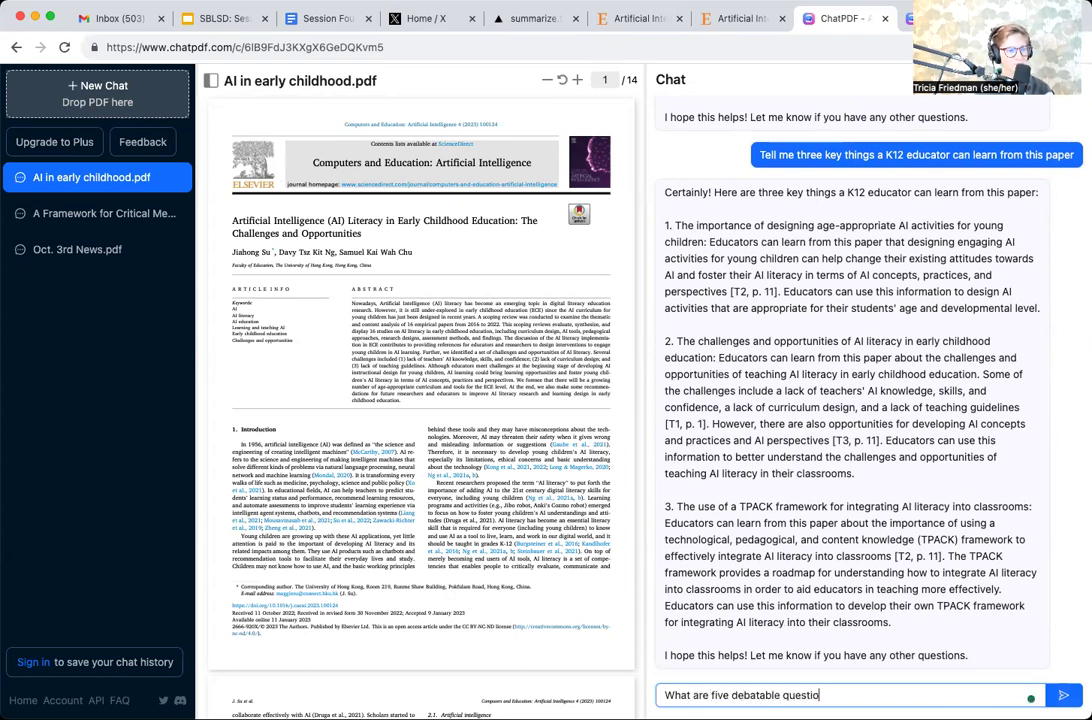
{"action": "type", "text": "ns asked in this"}
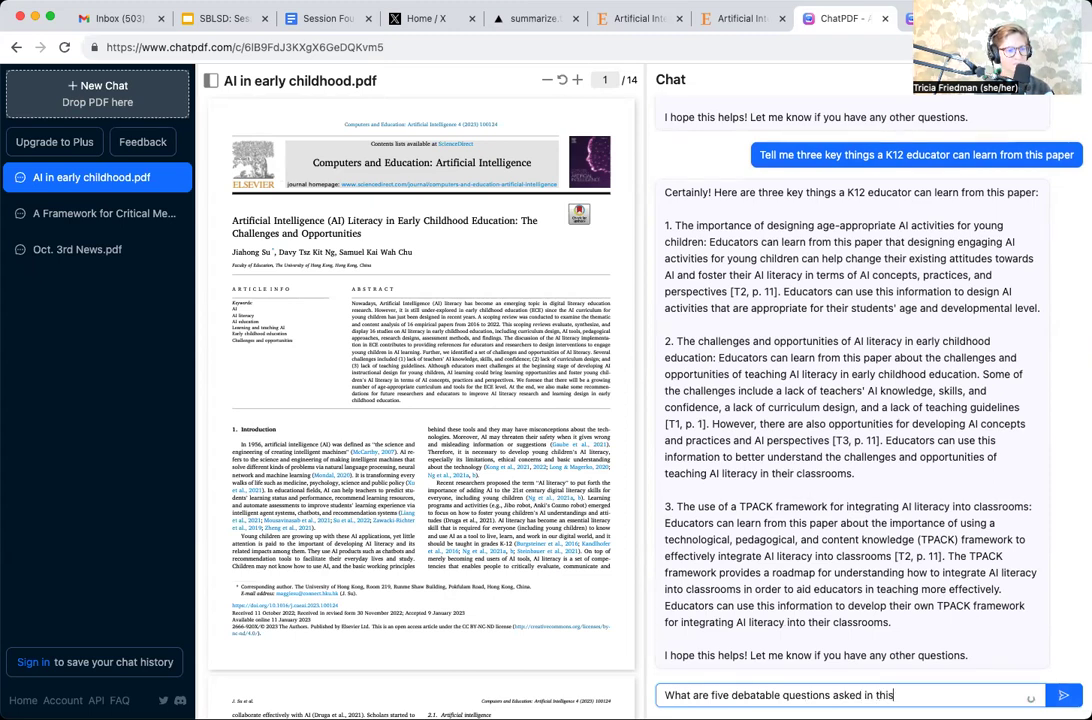
{"action": "type", "text": " paper?"}
{"action": "key", "text": "Return"}
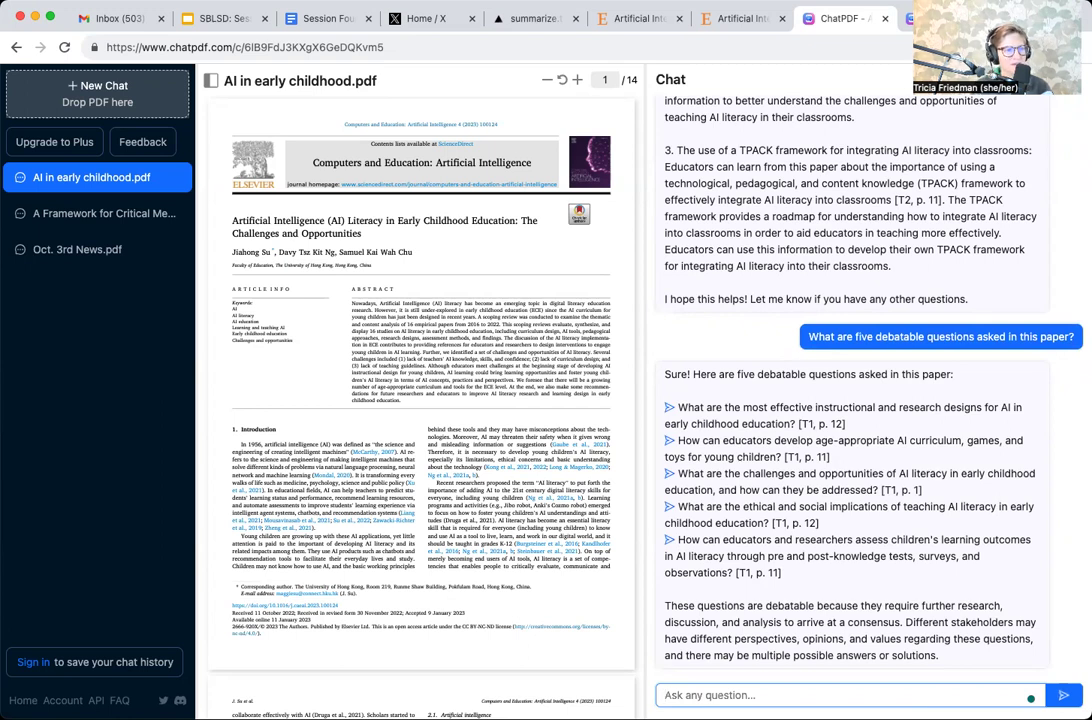
Ask 'What is left unanswered or needs more research?' to get the paper's research gaps.
{"action": "type", "text": "What is left unanswered or needs more research"}
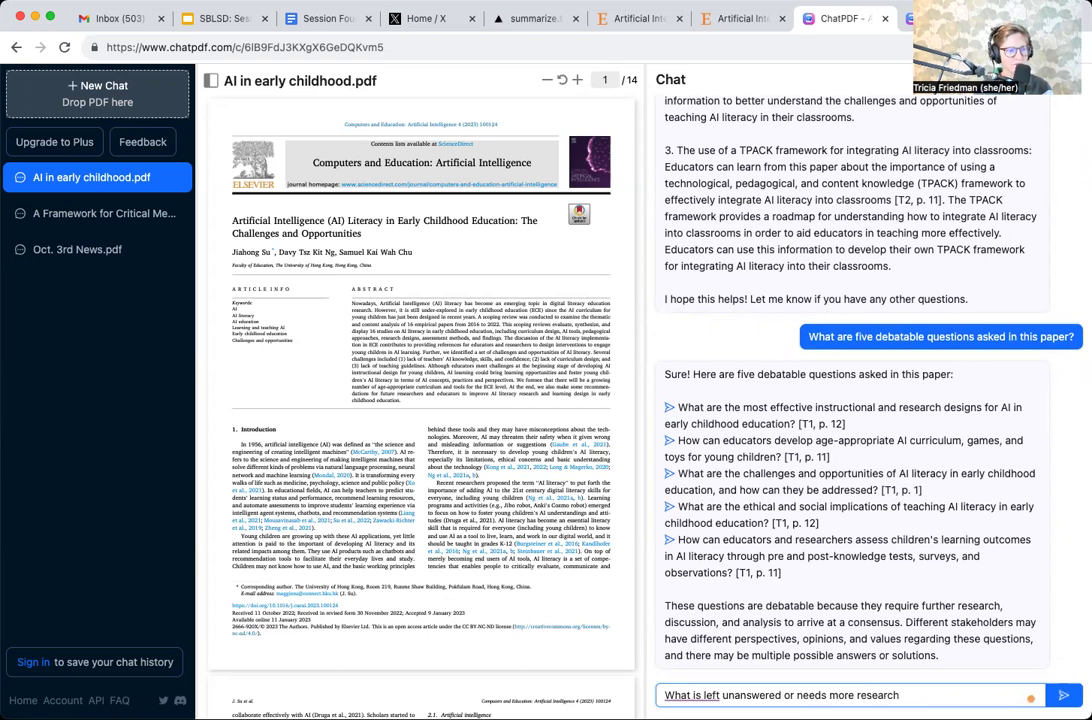
{"action": "type", "text": "?"}
{"action": "key", "text": "Return"}
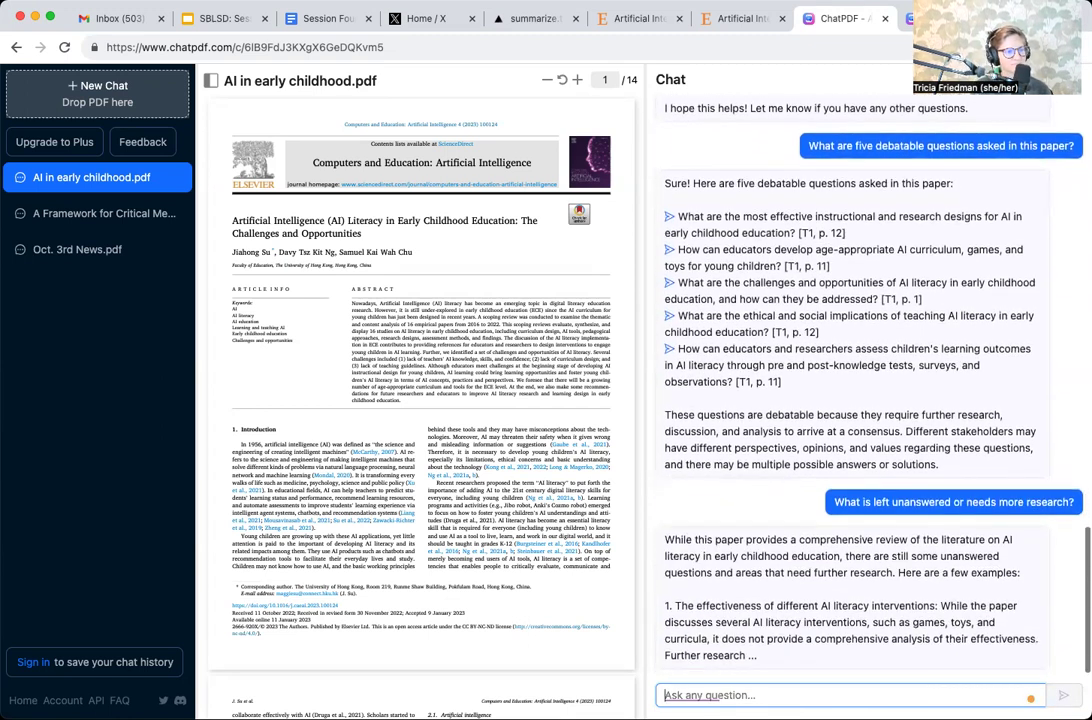